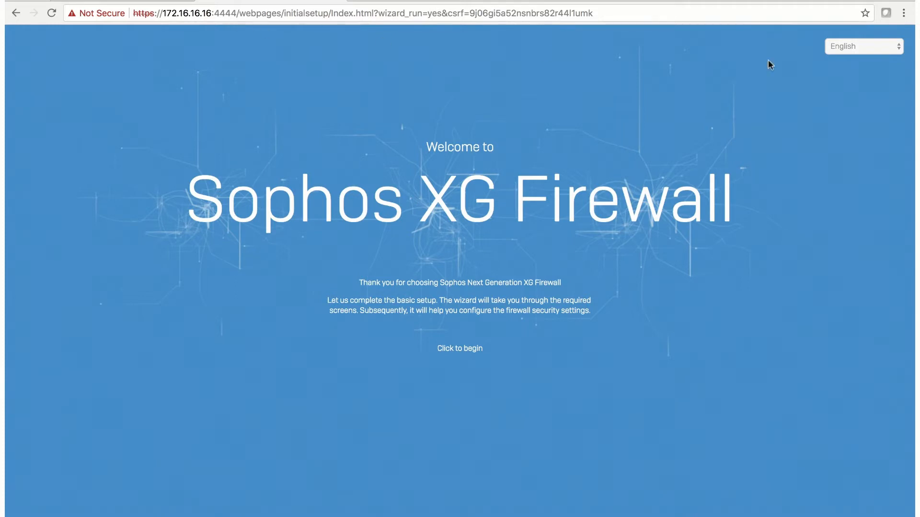
Step: Keep English as the wizard language and start the setup wizard
click(896, 46)
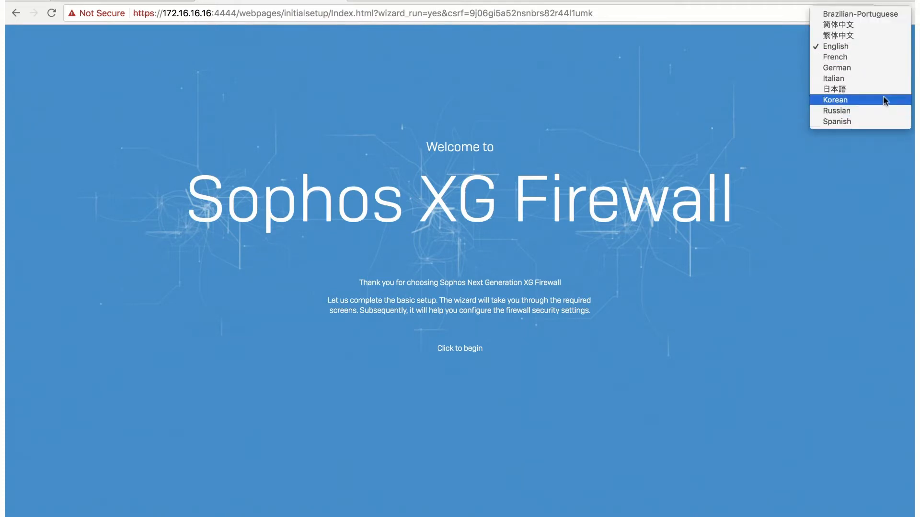
click(879, 46)
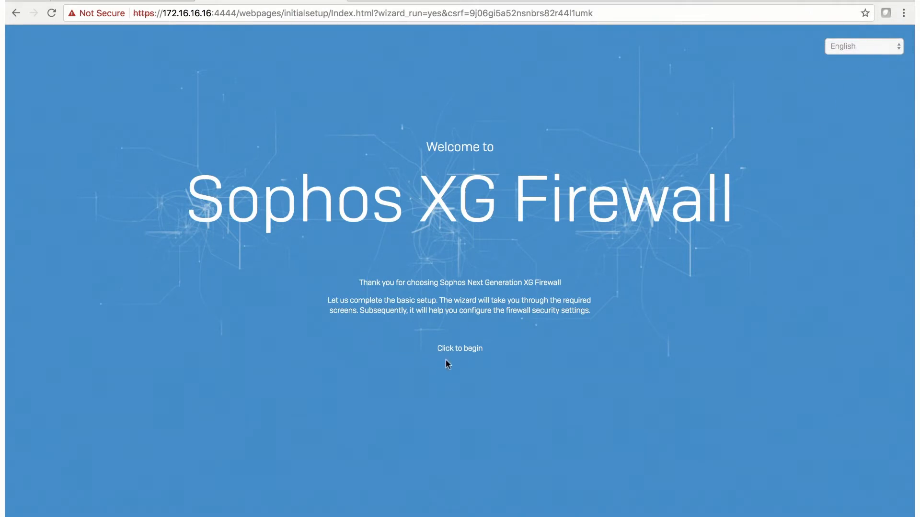
click(461, 349)
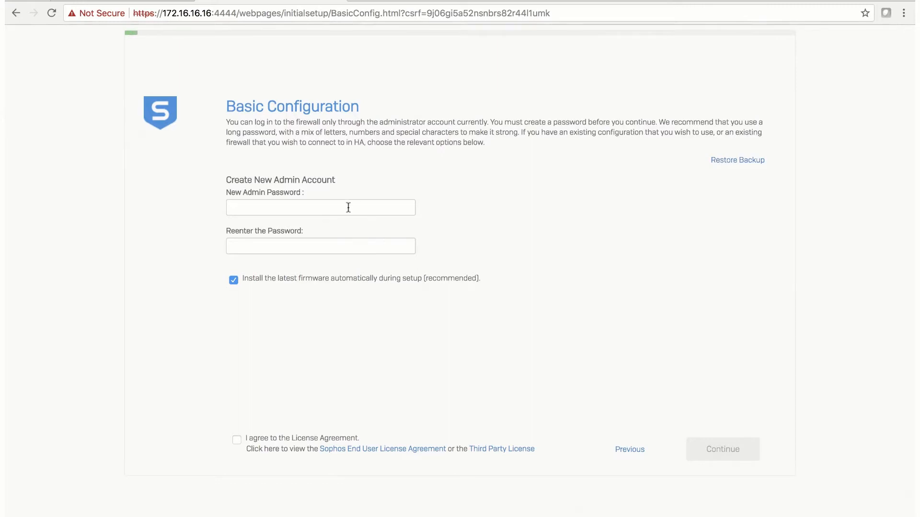
Step: Enter the new admin password in both fields and accept the license agreement
click(349, 206)
text(Admin1234)
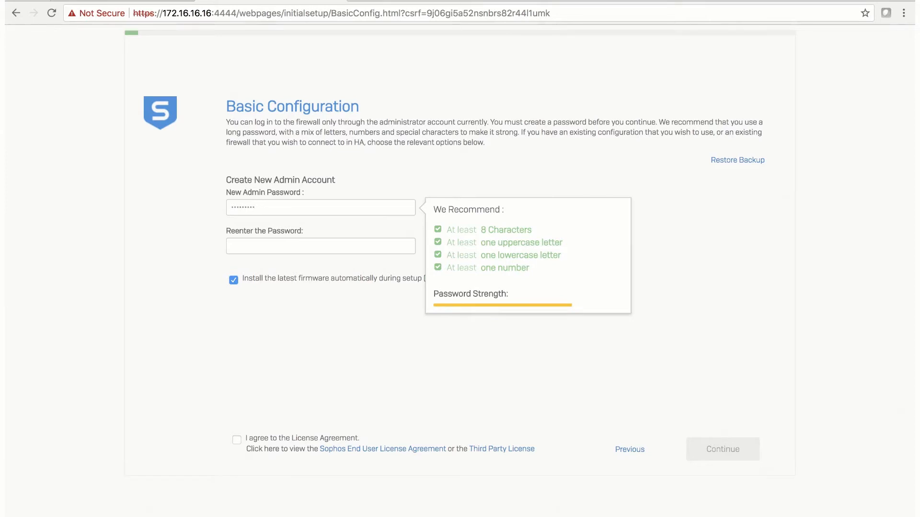
click(330, 240)
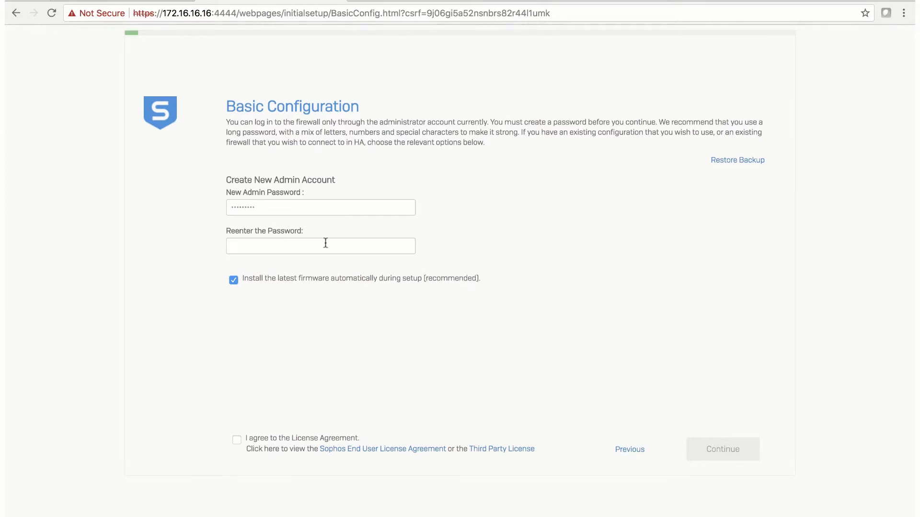
text(Admin1234)
click(236, 440)
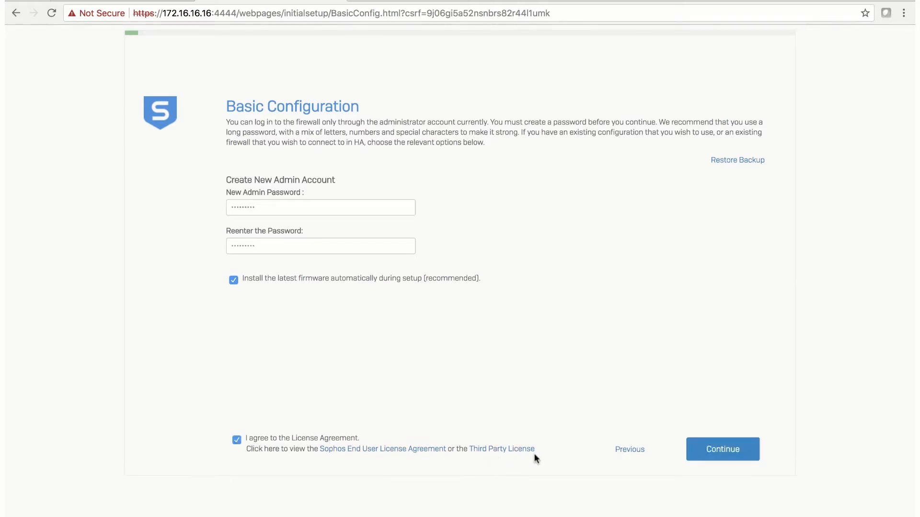
Step: Keep the default firewall name and set the time zone to America/Vancouver
click(725, 450)
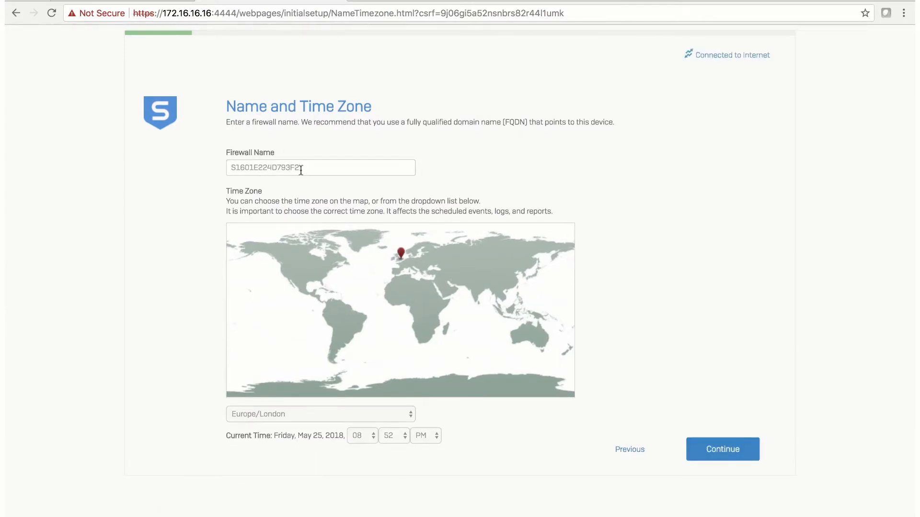
drag(301, 170, 228, 169)
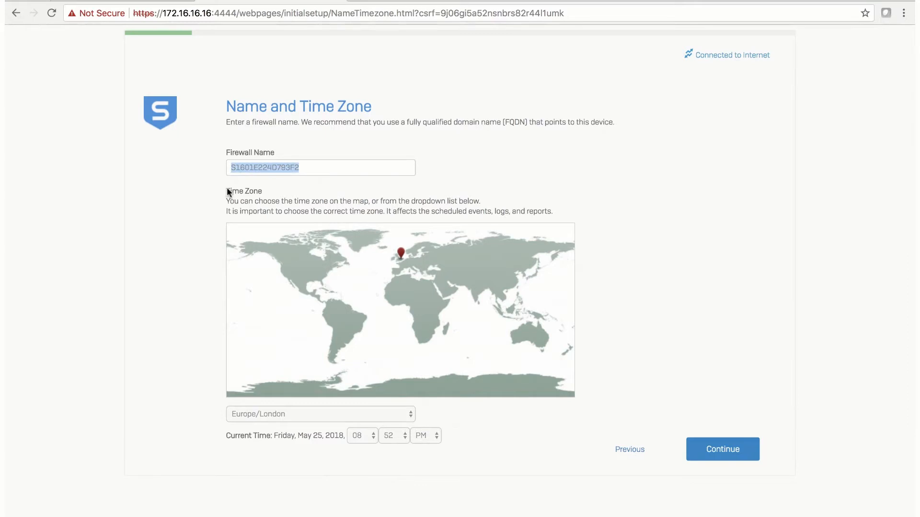
click(280, 260)
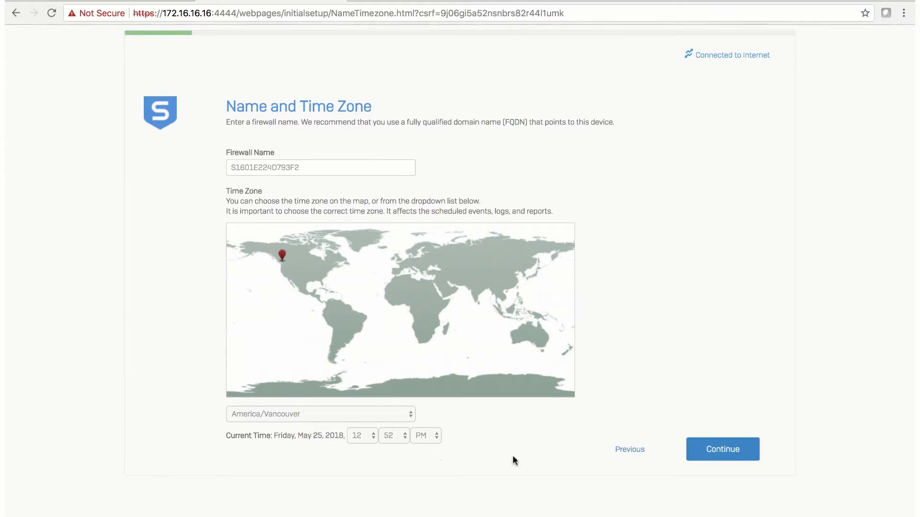
click(735, 450)
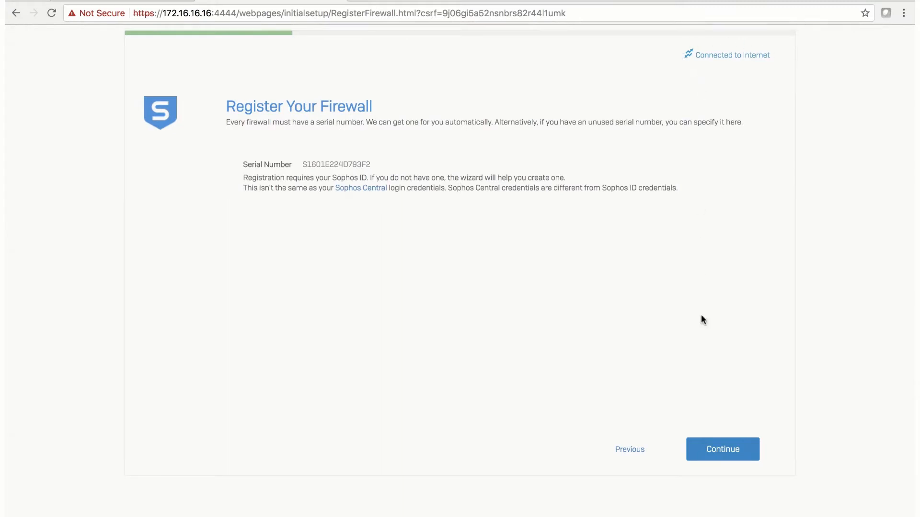
Step: Start online registration and solve the first street-sign reCAPTCHA challenge
click(717, 449)
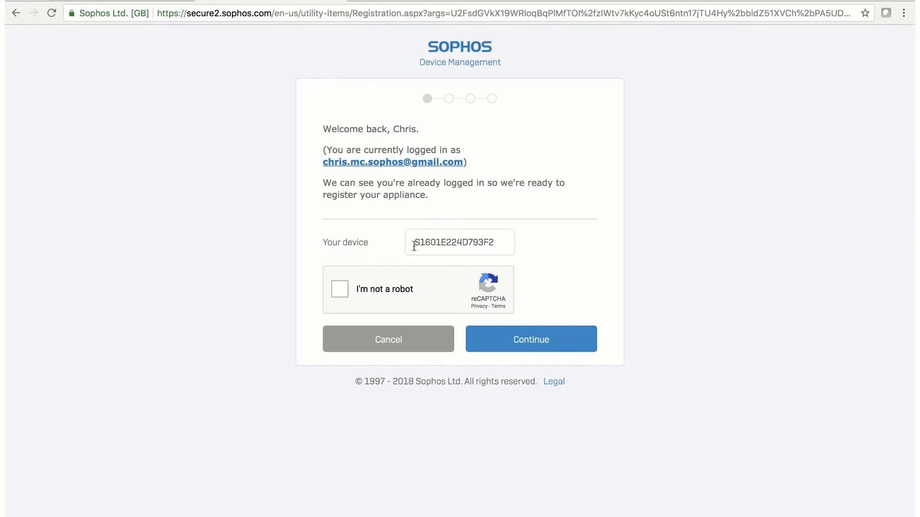
click(341, 289)
click(386, 216)
click(384, 273)
click(382, 341)
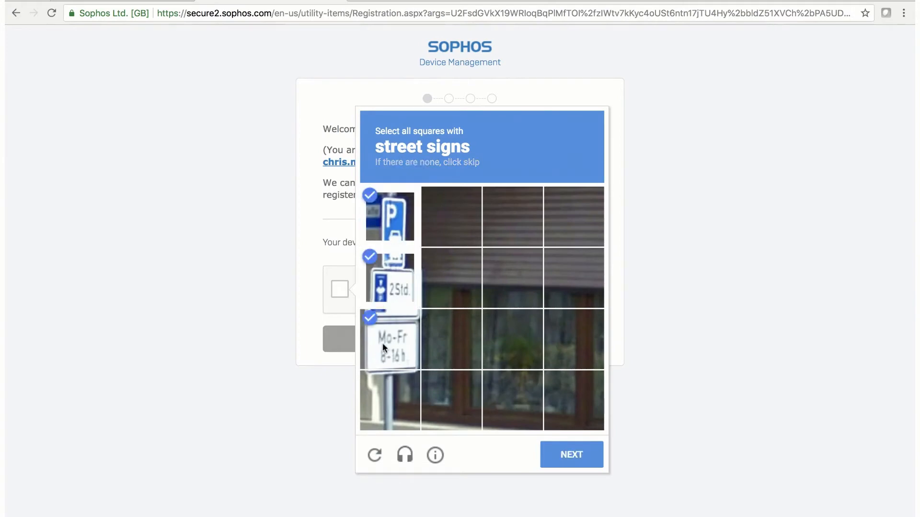
click(384, 398)
click(572, 458)
Step: Finish the second street-sign challenge and confirm registration of the XG125W firewall
click(451, 217)
click(512, 216)
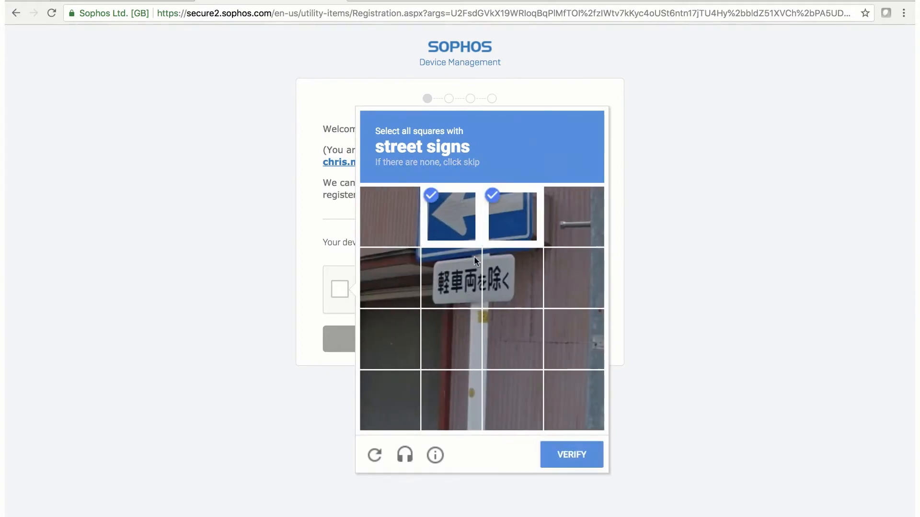
click(451, 278)
click(513, 278)
click(561, 454)
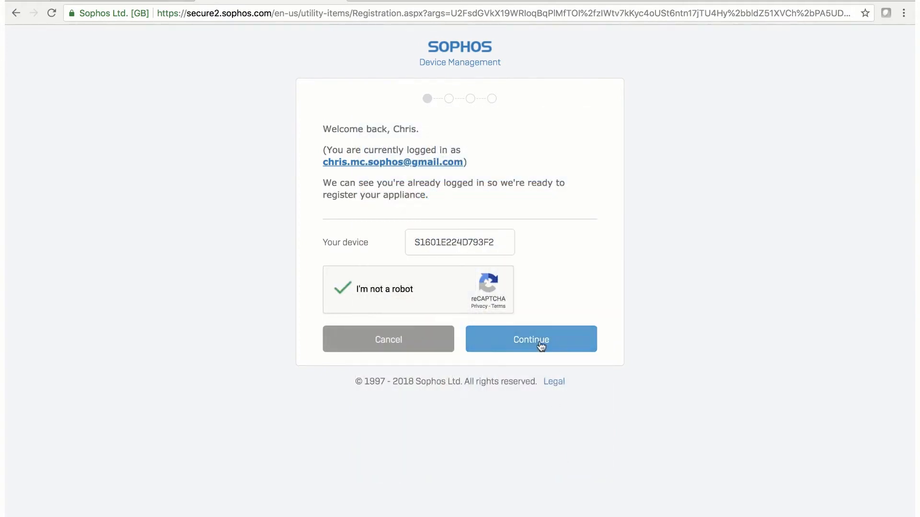
click(540, 343)
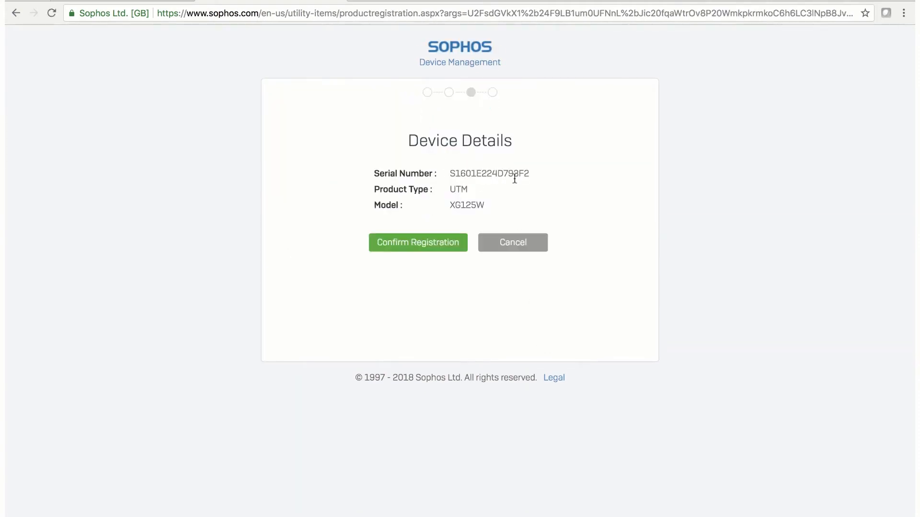
click(408, 246)
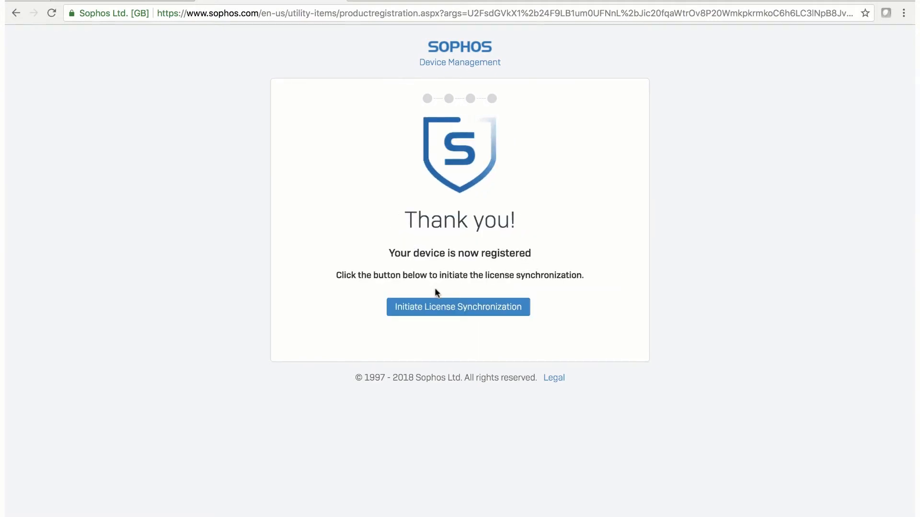
Step: Synchronize licenses to the firewall and continue past the Basic Setup summary
click(458, 308)
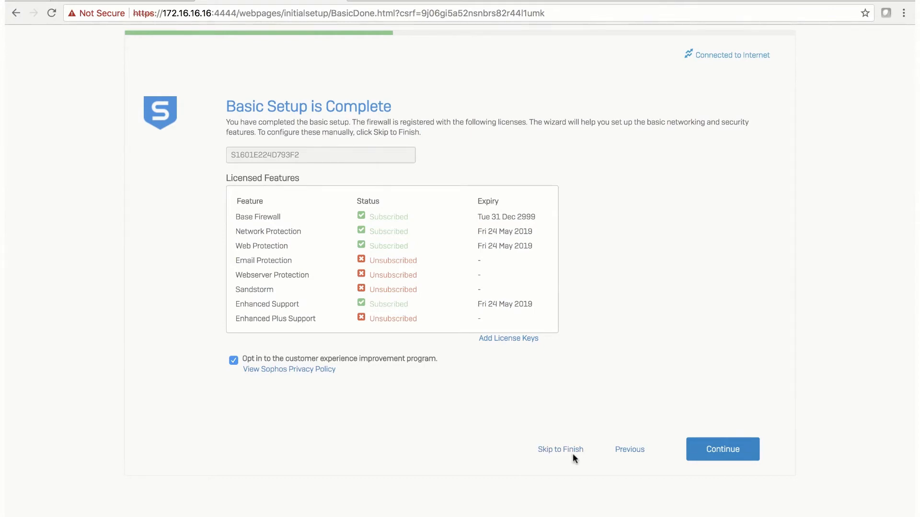
click(720, 450)
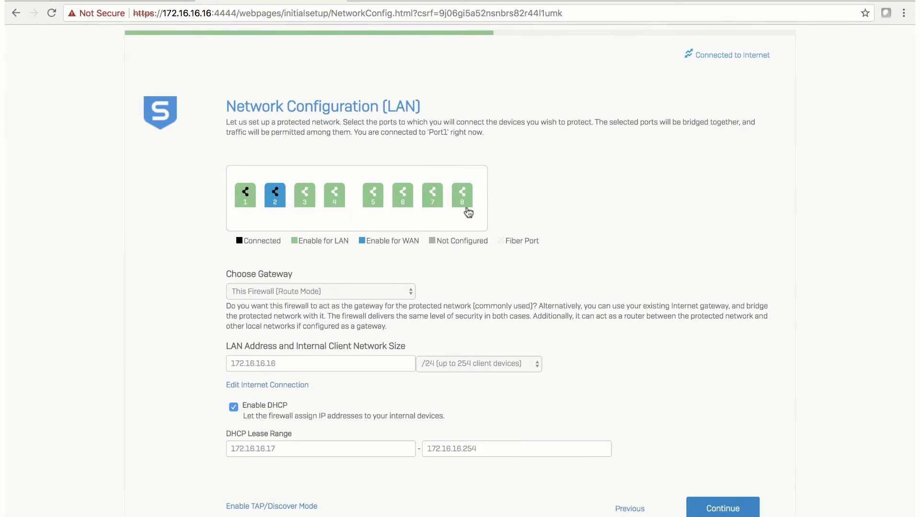
click(411, 295)
Step: Apply the LAN settings and create wireless network 'MyWireless' with a passphrase, bridged to the LAN
click(721, 510)
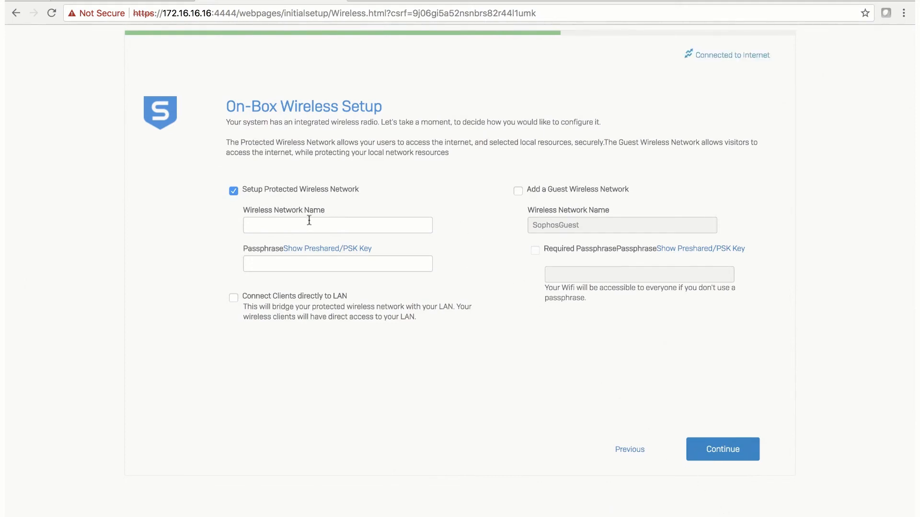
text(MyWireless)
click(291, 262)
text(•••••••••)
click(234, 298)
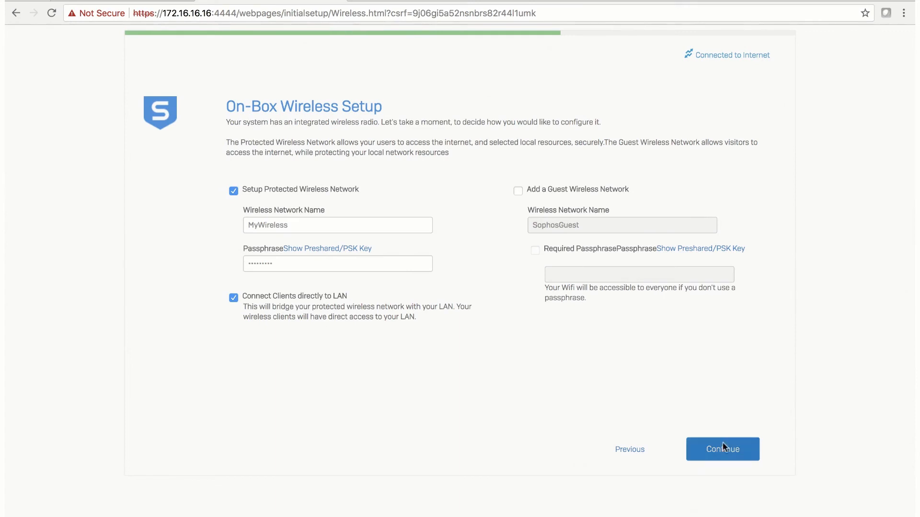
click(732, 454)
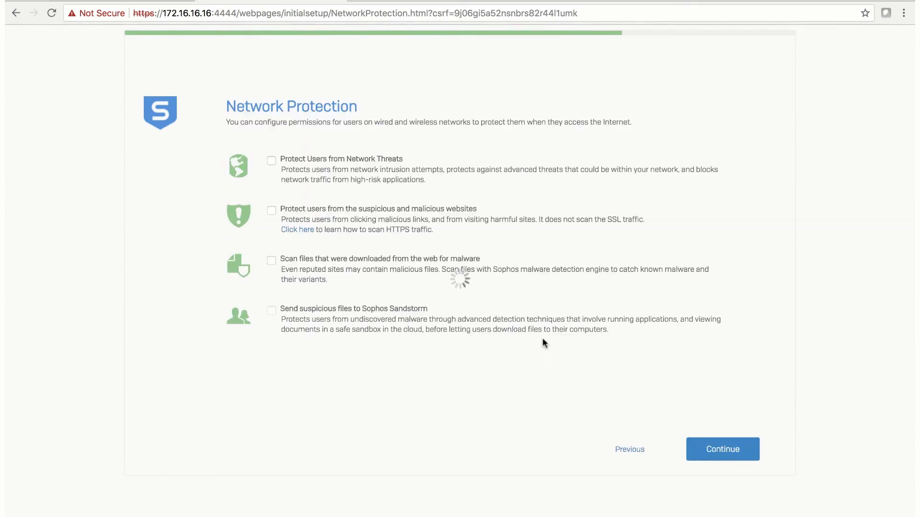
Step: Enable protection from network threats and from suspicious and malicious websites
click(272, 160)
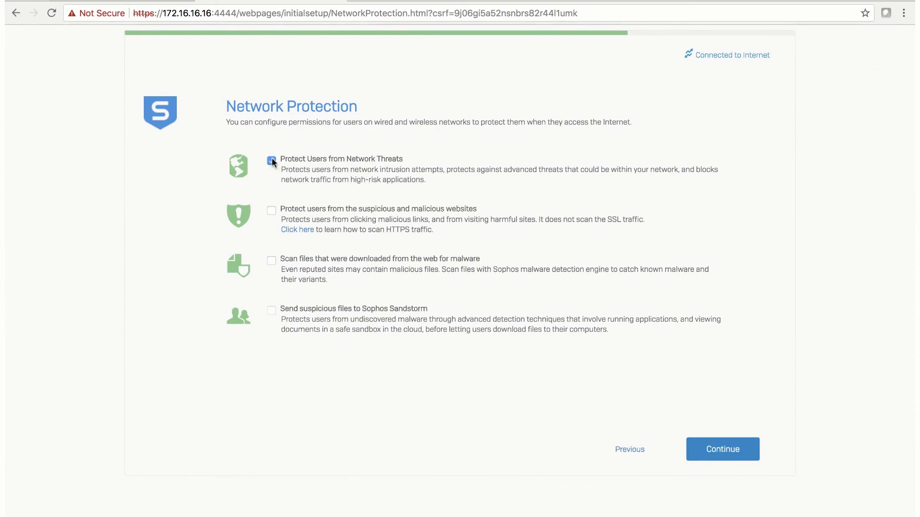
click(271, 211)
click(728, 452)
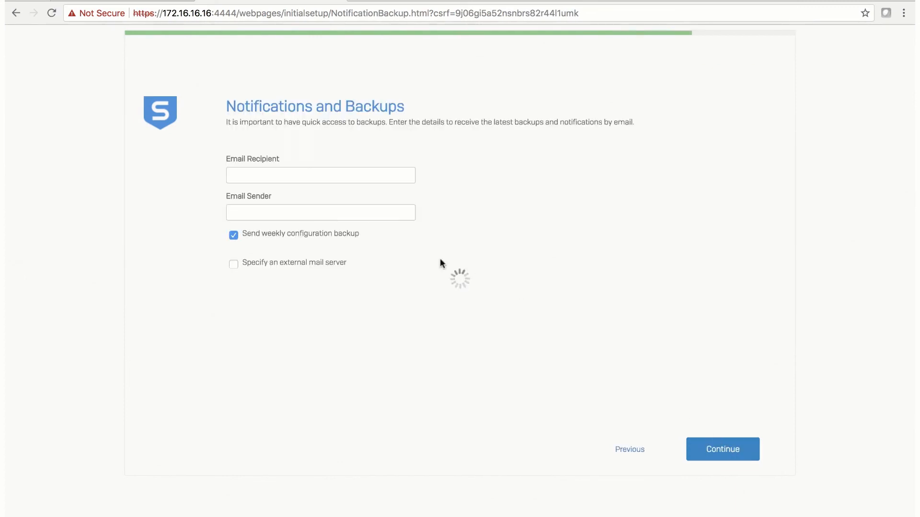
Step: Enter the administrator's e-mail as Email Recipient and paste the same address as Email Sender
click(329, 178)
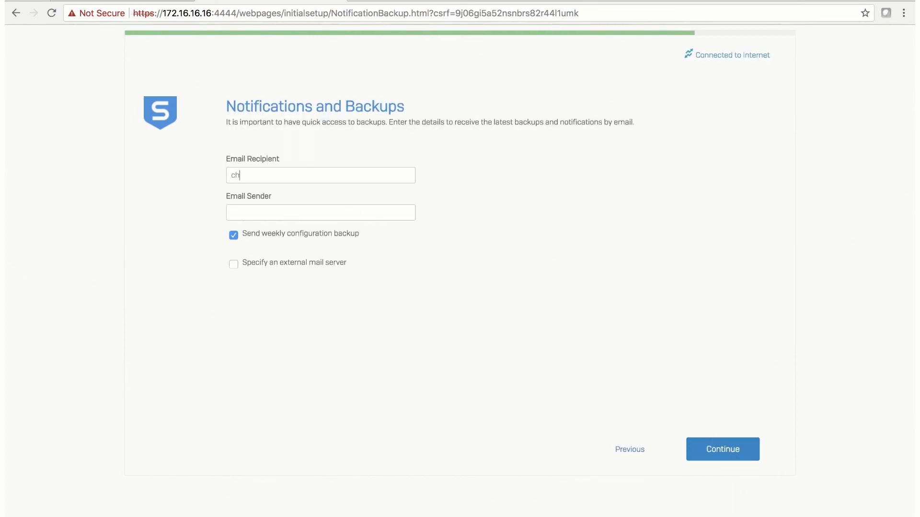
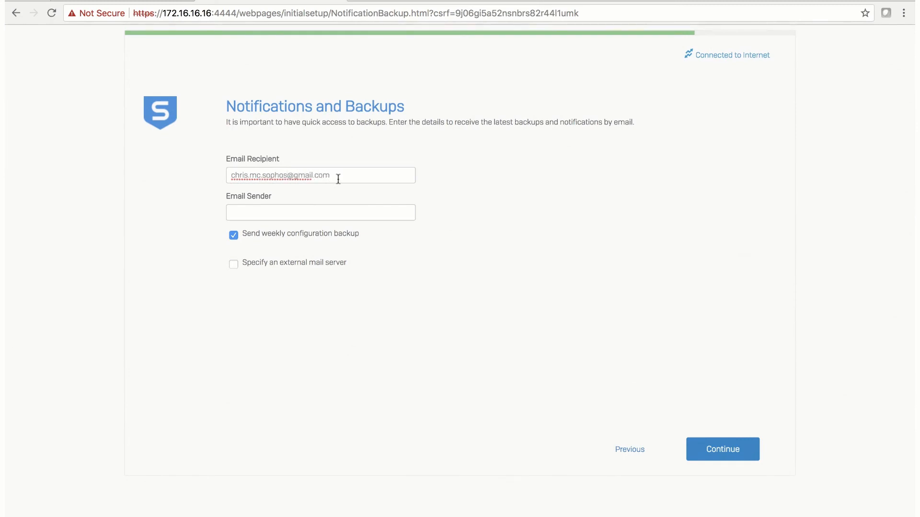
drag(338, 176, 225, 174)
key(ctrl+c)
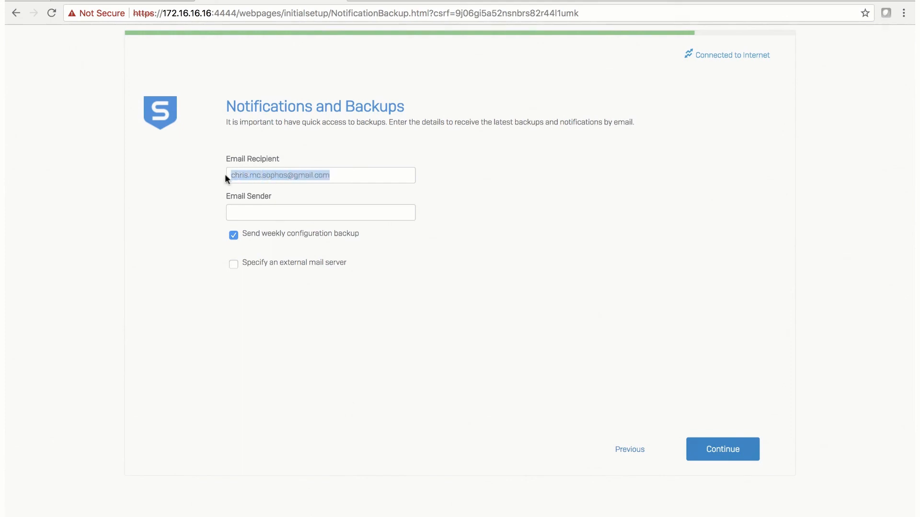
click(246, 210)
key(ctrl+v)
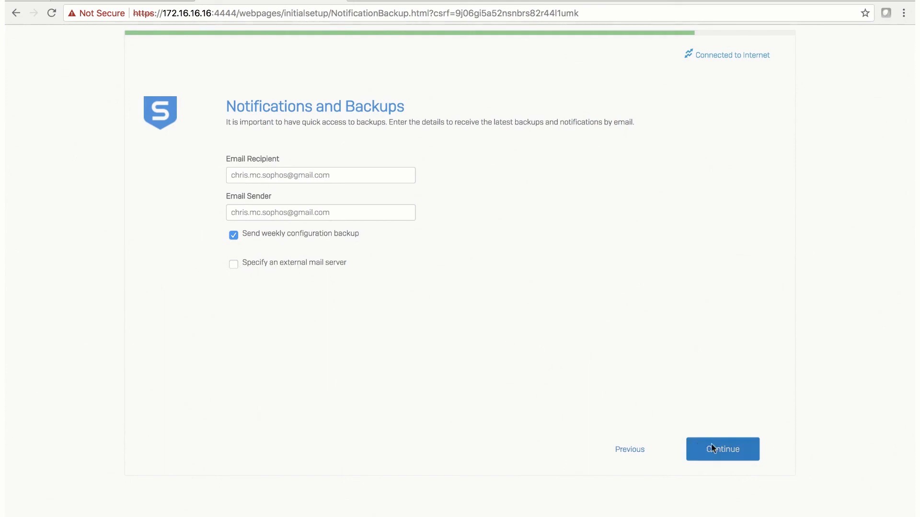
click(723, 448)
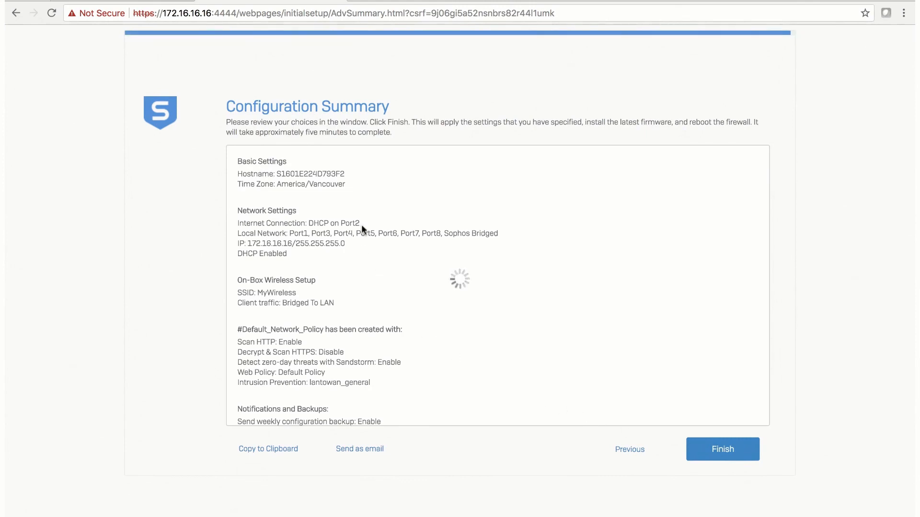
Step: Scroll through the Configuration Summary and finish to apply all settings
scroll(317, 268, down, 2)
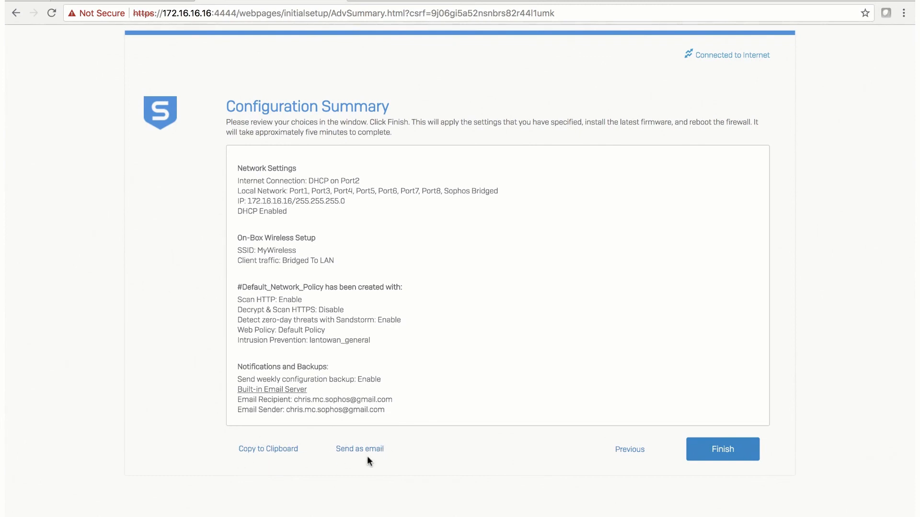
click(728, 452)
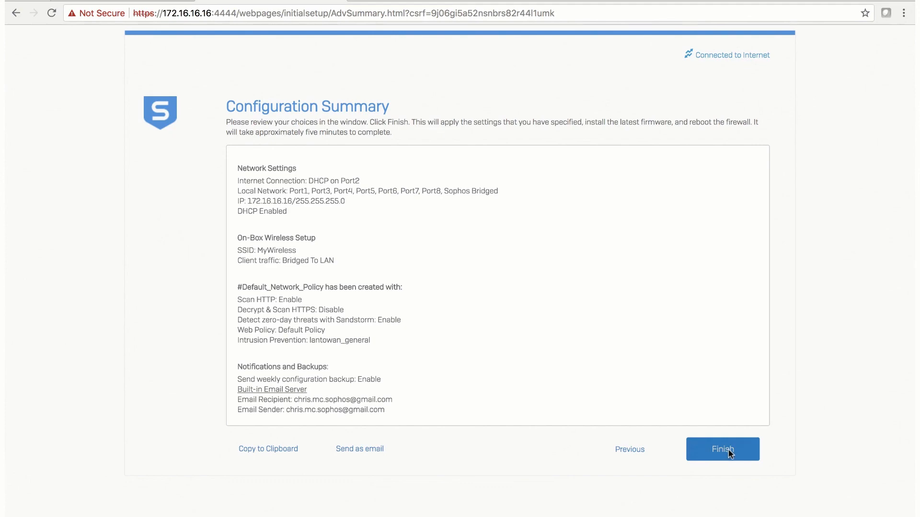